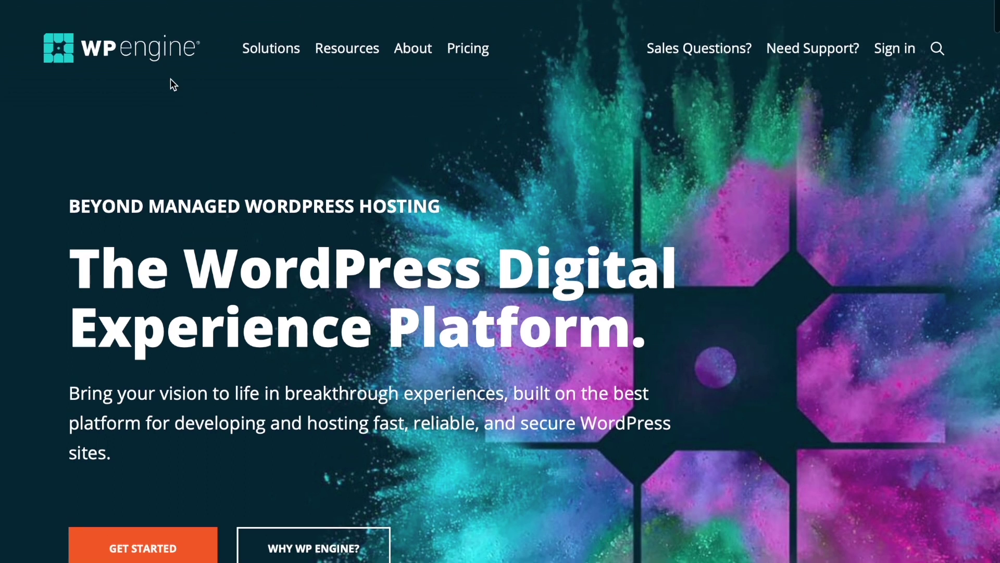
Open WP Engine's Pricing page and review the Startup, Growth and Scale Core plan cards.
{"action": "scroll", "coordinate": [676, 151], "scroll_direction": "down", "scroll_amount": 10}
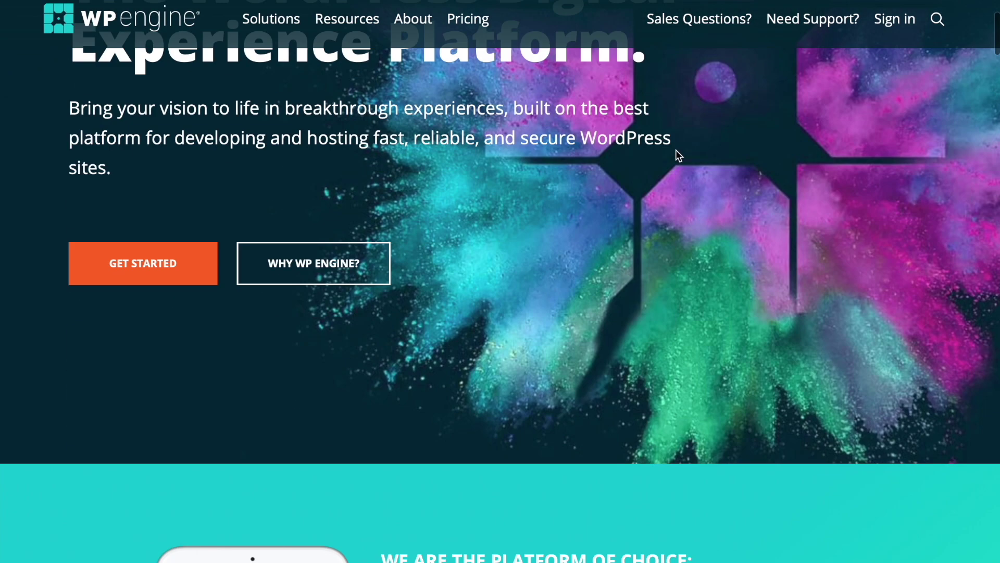
{"action": "scroll", "coordinate": [683, 148], "scroll_direction": "up", "scroll_amount": 10}
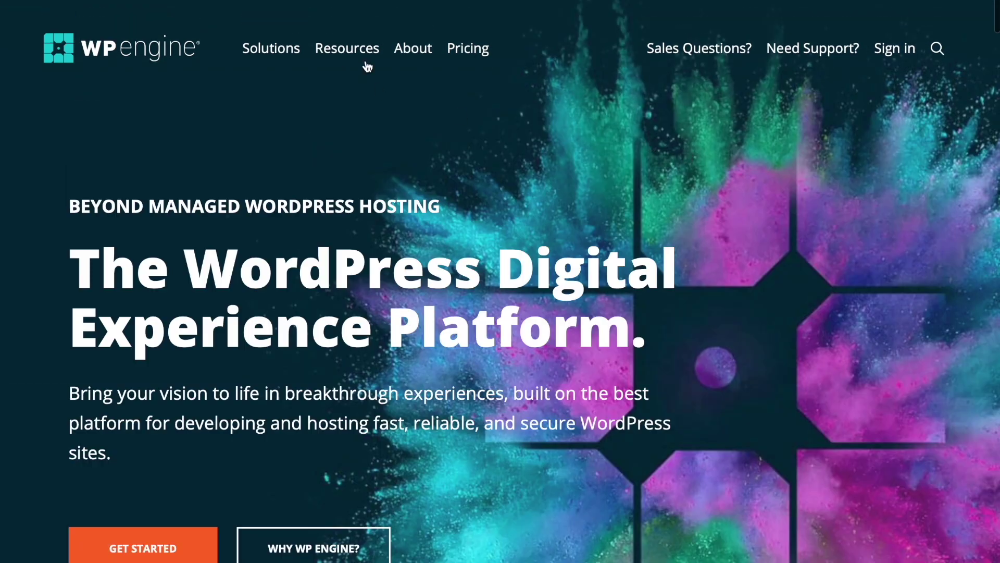
{"action": "left_click", "coordinate": [488, 61]}
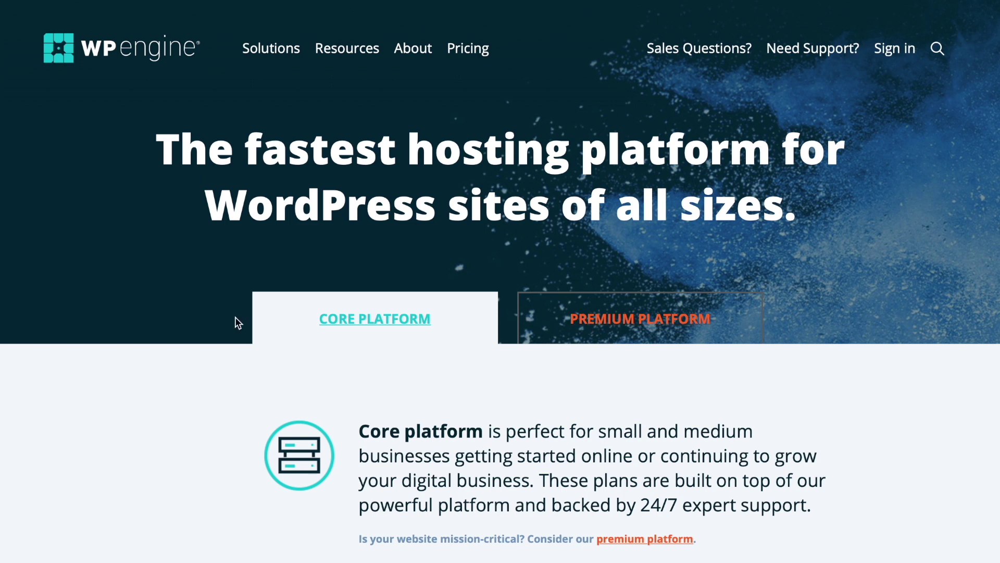
{"action": "scroll", "coordinate": [229, 317], "scroll_direction": "down", "scroll_amount": 3}
{"action": "scroll", "coordinate": [230, 317], "scroll_direction": "up", "scroll_amount": 3}
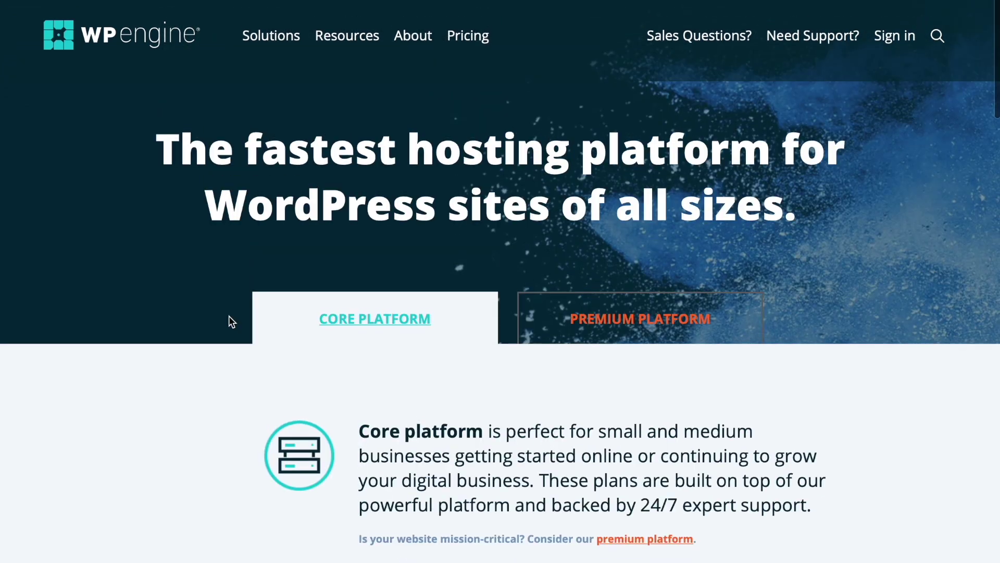
{"action": "scroll", "coordinate": [561, 285], "scroll_direction": "down", "scroll_amount": 3}
{"action": "scroll", "coordinate": [560, 283], "scroll_direction": "up", "scroll_amount": 3}
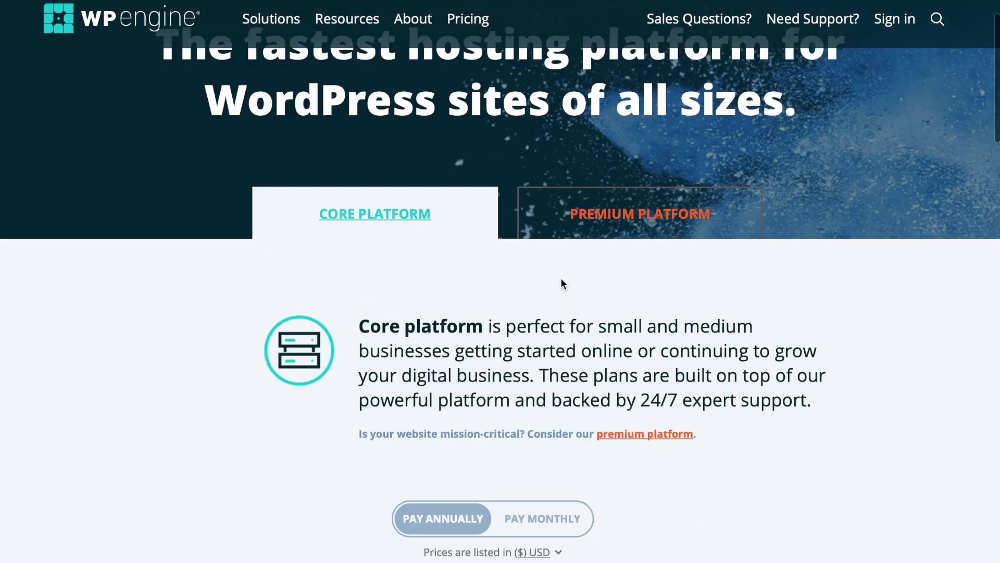
{"action": "scroll", "coordinate": [561, 281], "scroll_direction": "down", "scroll_amount": 4}
{"action": "scroll", "coordinate": [602, 277], "scroll_direction": "down", "scroll_amount": 7}
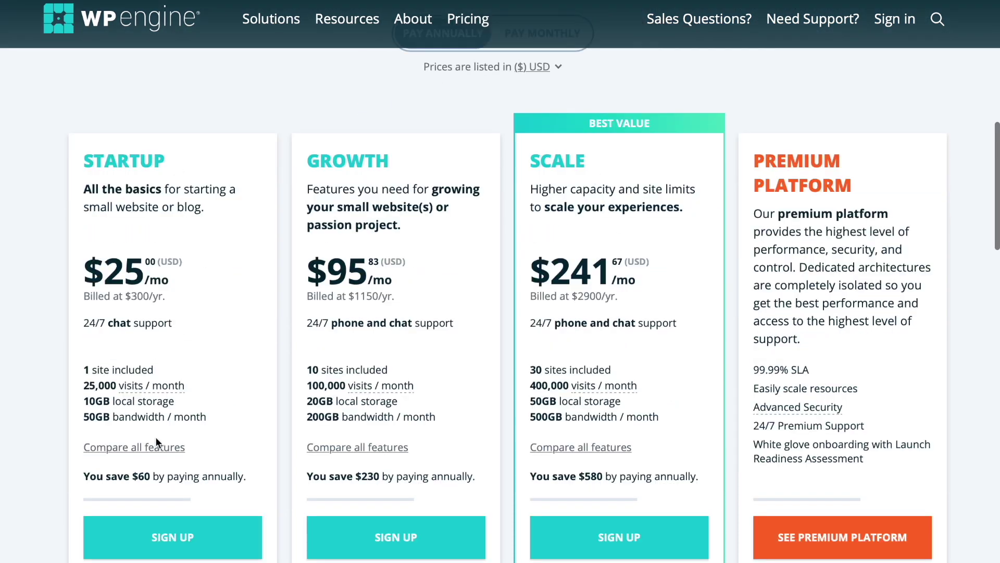
{"action": "scroll", "coordinate": [489, 320], "scroll_direction": "up", "scroll_amount": 10}
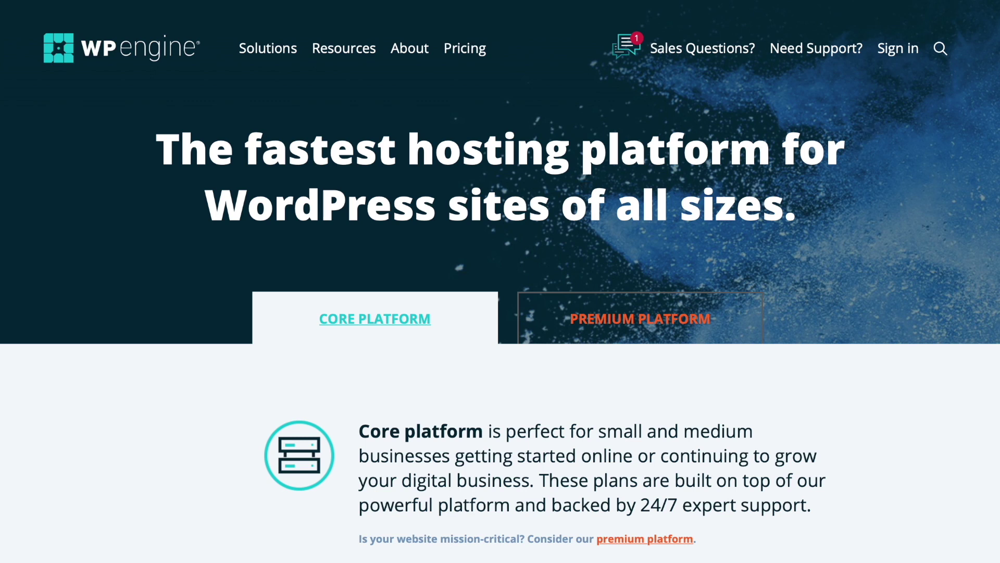
{"action": "key", "text": "super+t"}
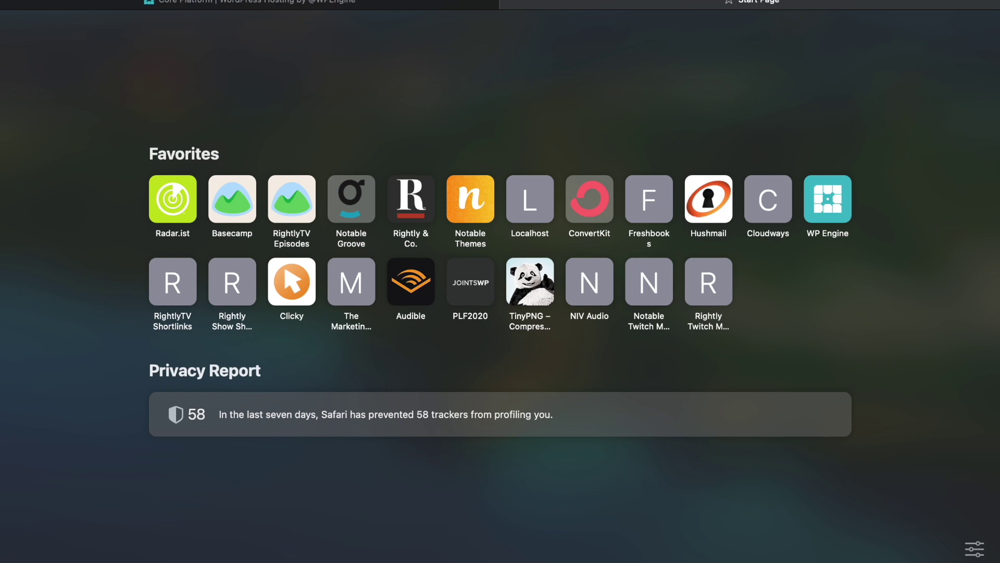
Load rightly.tv/wpesave to reach checkout with the Startup Plan discounted 30% to $21.00 monthly.
{"action": "type", "text": "ri"}
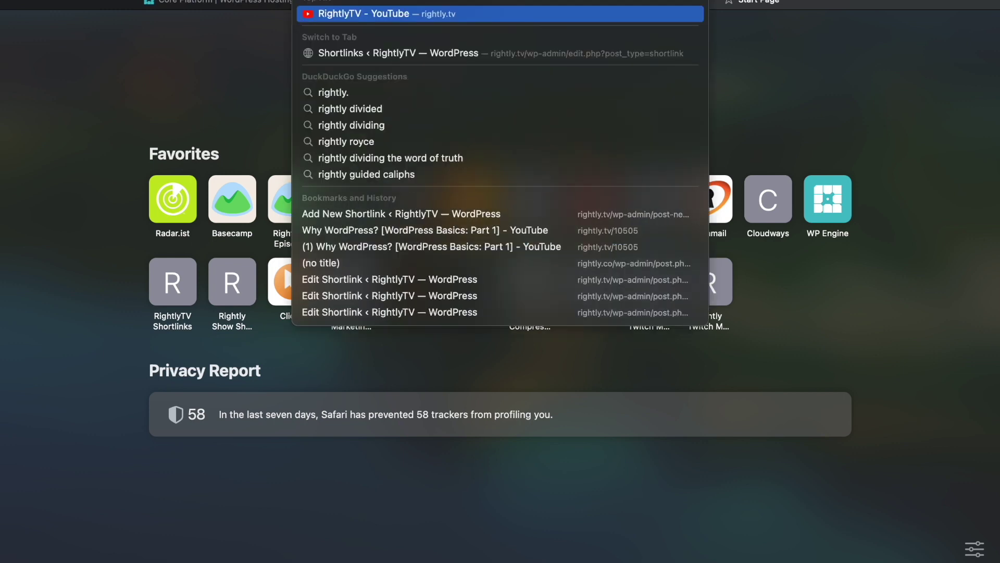
{"action": "type", "text": ".tv"}
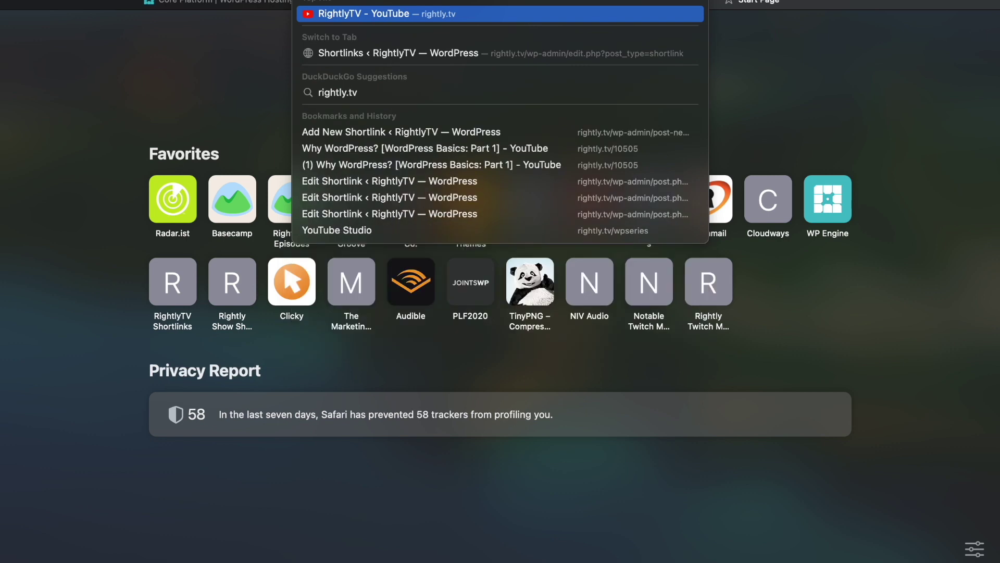
{"action": "type", "text": "wpesave"}
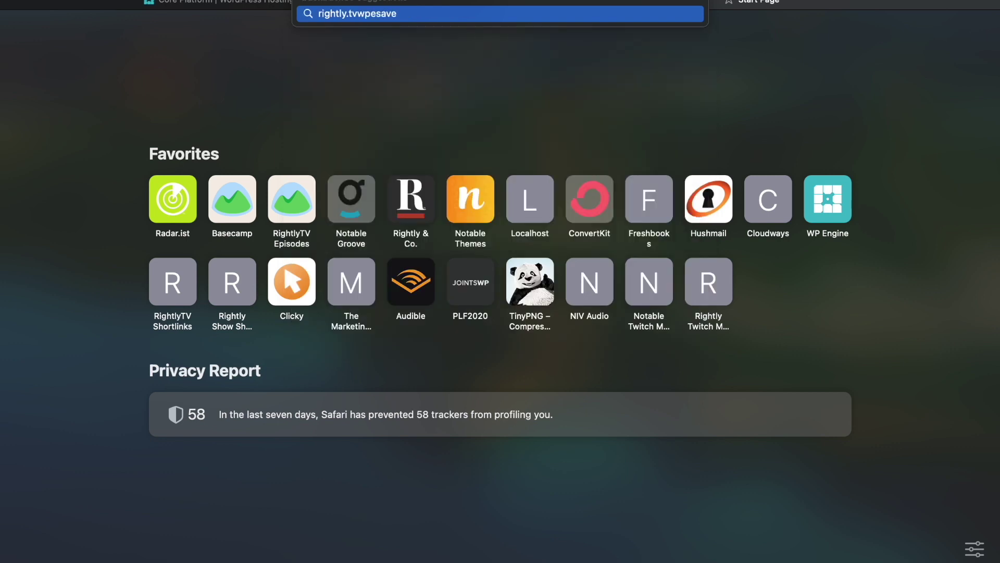
{"action": "type", "text": "/"}
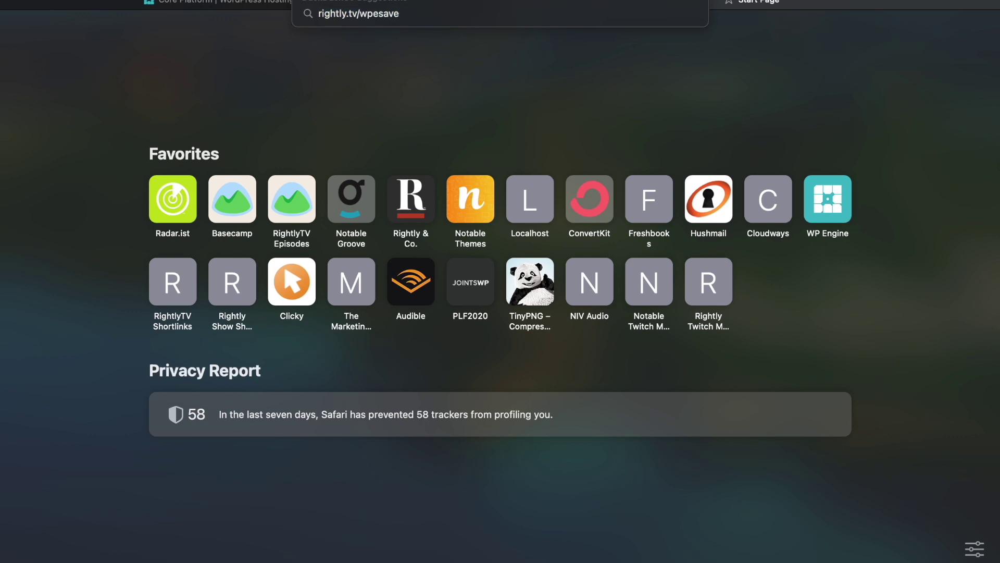
{"action": "key", "text": "Return"}
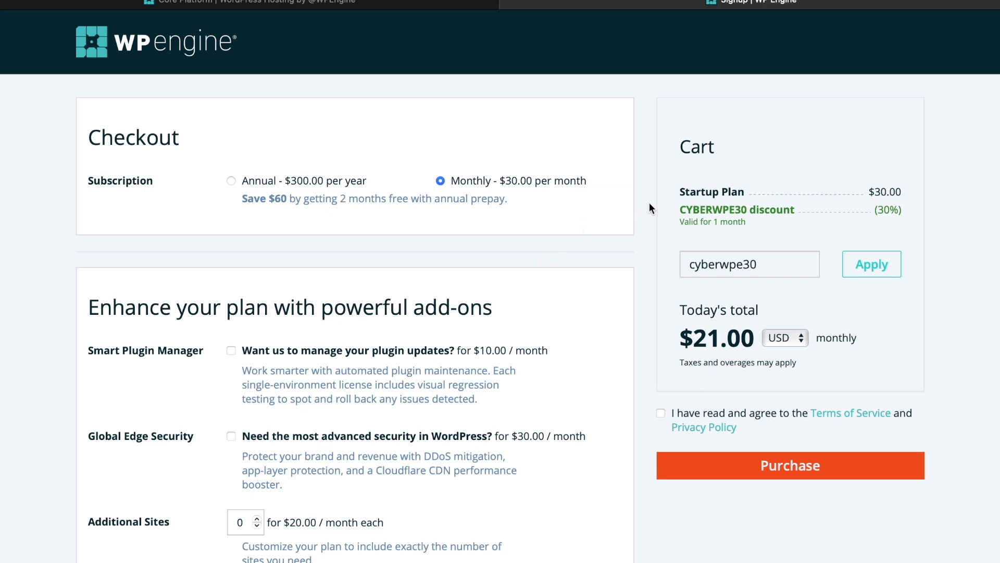
{"action": "scroll", "coordinate": [648, 209], "scroll_direction": "down", "scroll_amount": 1}
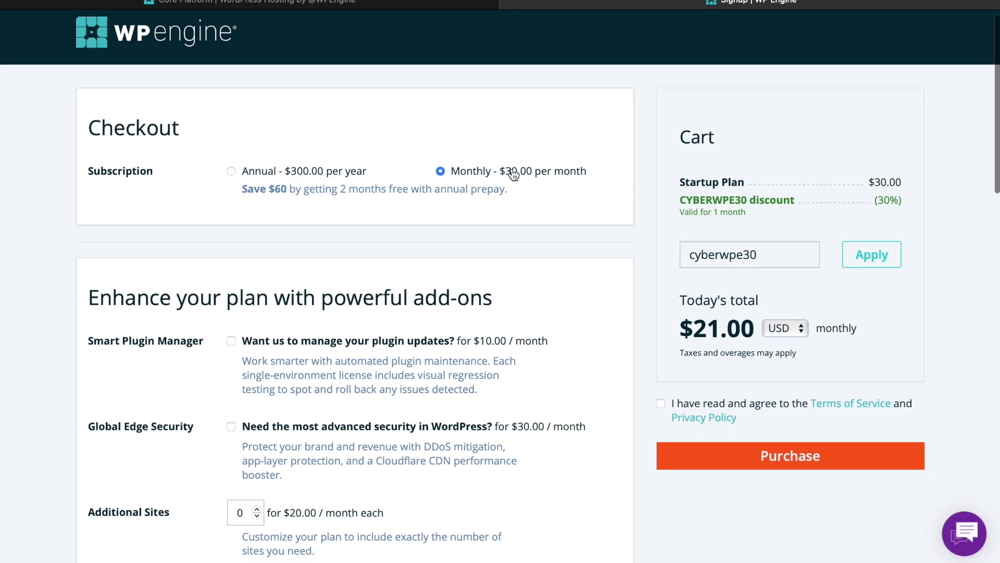
{"action": "scroll", "coordinate": [555, 227], "scroll_direction": "down", "scroll_amount": 2}
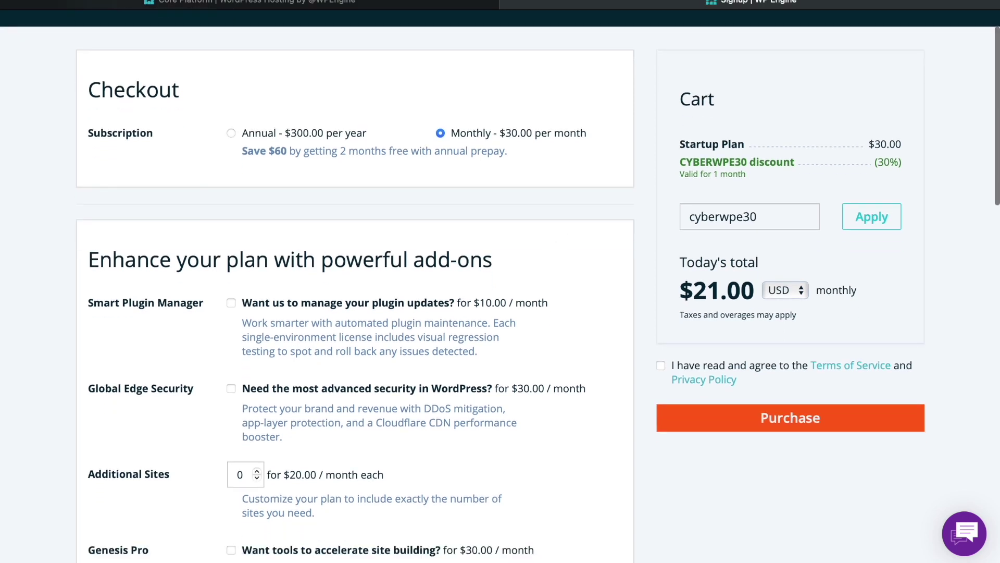
{"action": "scroll", "coordinate": [157, 245], "scroll_direction": "down", "scroll_amount": 2}
{"action": "scroll", "coordinate": [224, 239], "scroll_direction": "down", "scroll_amount": 4}
{"action": "scroll", "coordinate": [237, 234], "scroll_direction": "up", "scroll_amount": 1}
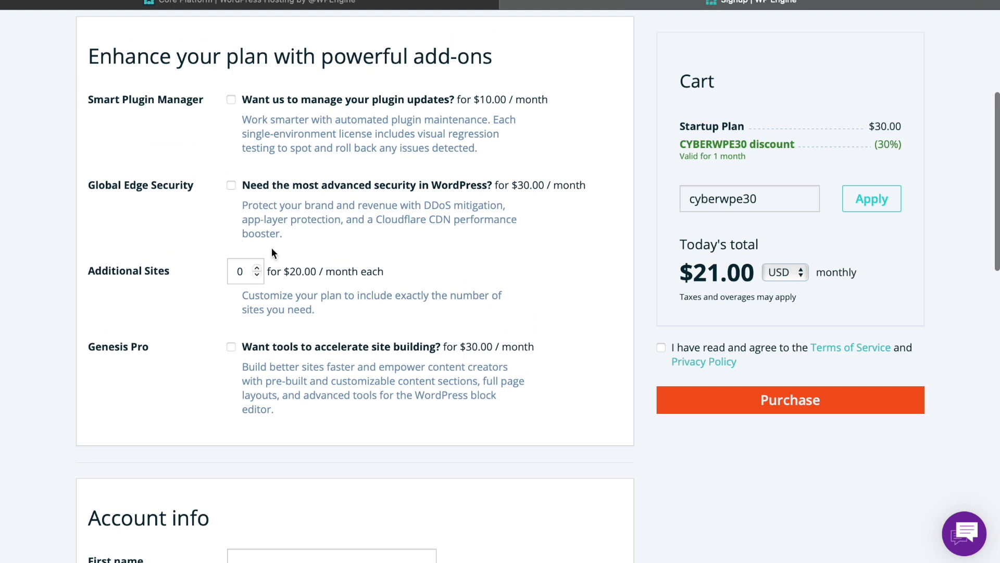
{"action": "scroll", "coordinate": [387, 226], "scroll_direction": "down", "scroll_amount": 1}
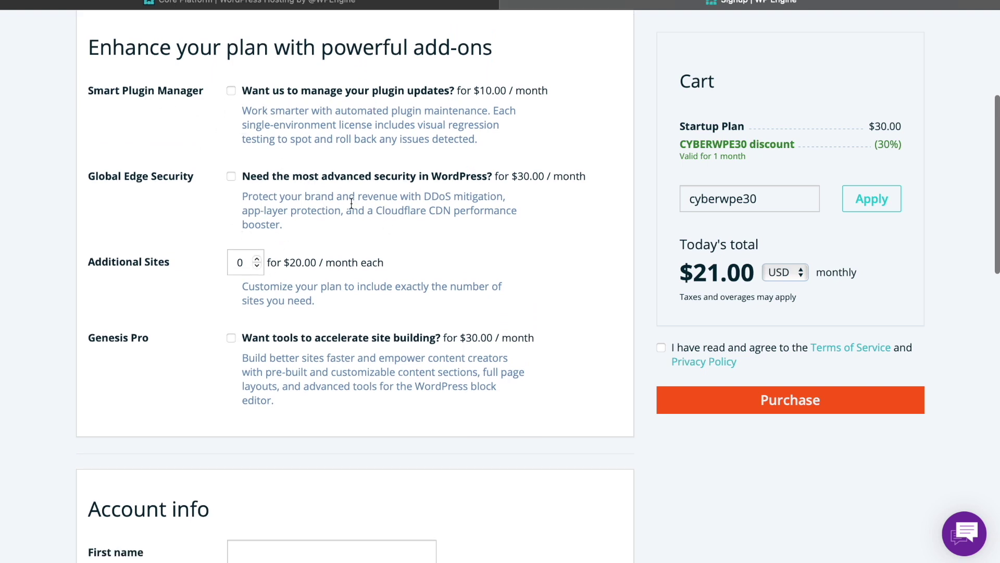
{"action": "scroll", "coordinate": [351, 204], "scroll_direction": "down", "scroll_amount": 2}
{"action": "scroll", "coordinate": [523, 176], "scroll_direction": "down", "scroll_amount": 2}
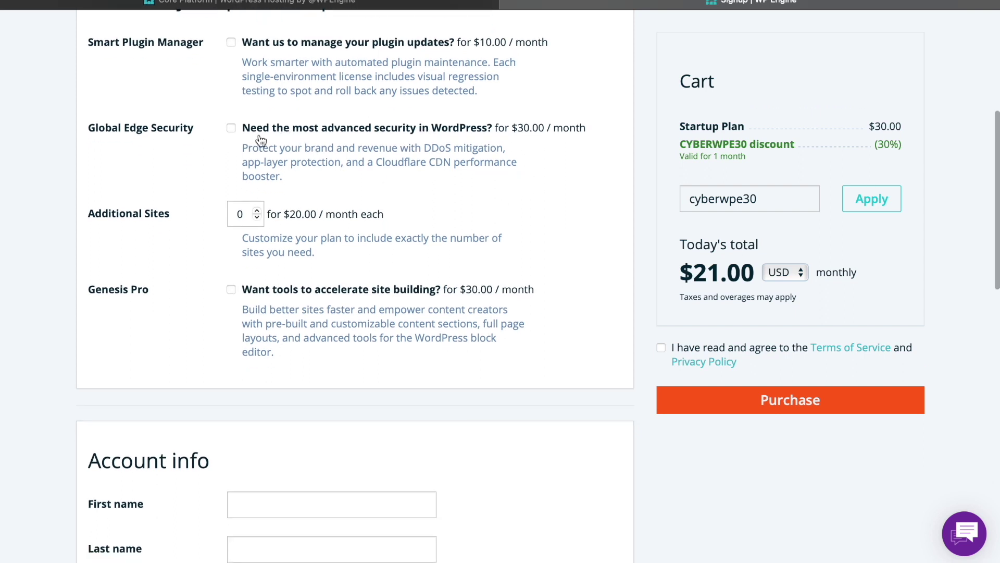
{"action": "scroll", "coordinate": [338, 162], "scroll_direction": "down", "scroll_amount": 3}
{"action": "scroll", "coordinate": [547, 164], "scroll_direction": "down", "scroll_amount": 4}
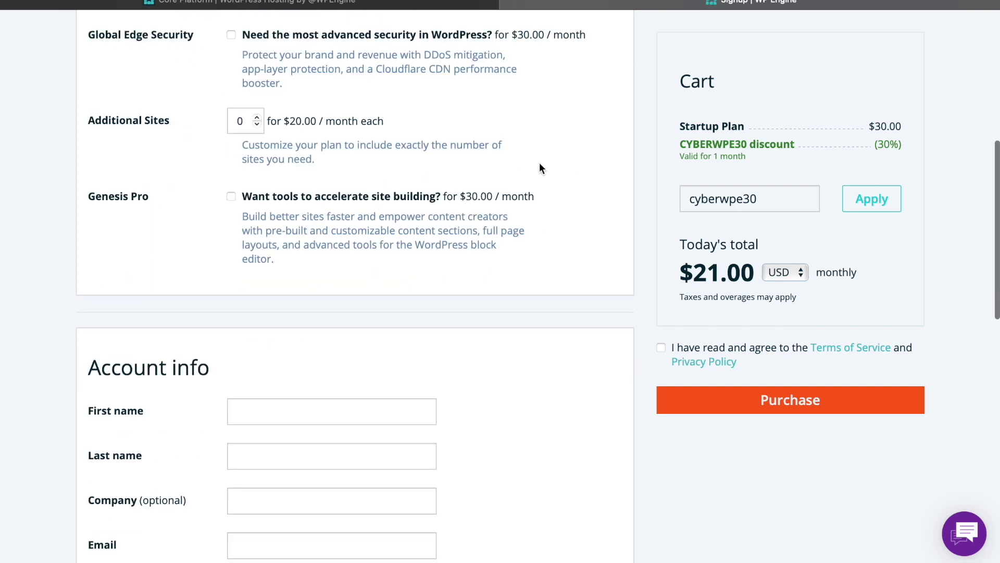
{"action": "scroll", "coordinate": [541, 168], "scroll_direction": "down", "scroll_amount": 1}
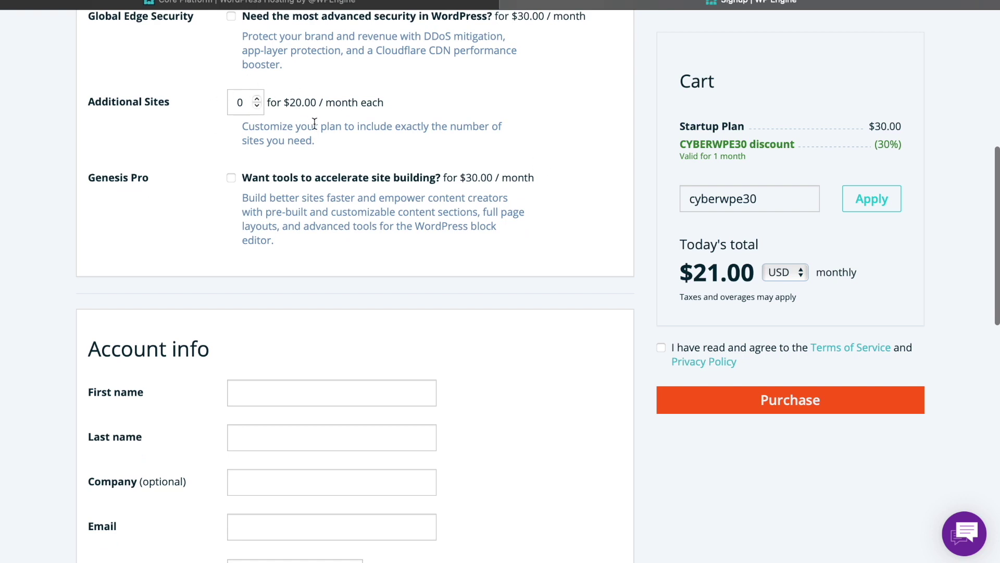
{"action": "scroll", "coordinate": [315, 123], "scroll_direction": "up", "scroll_amount": 4}
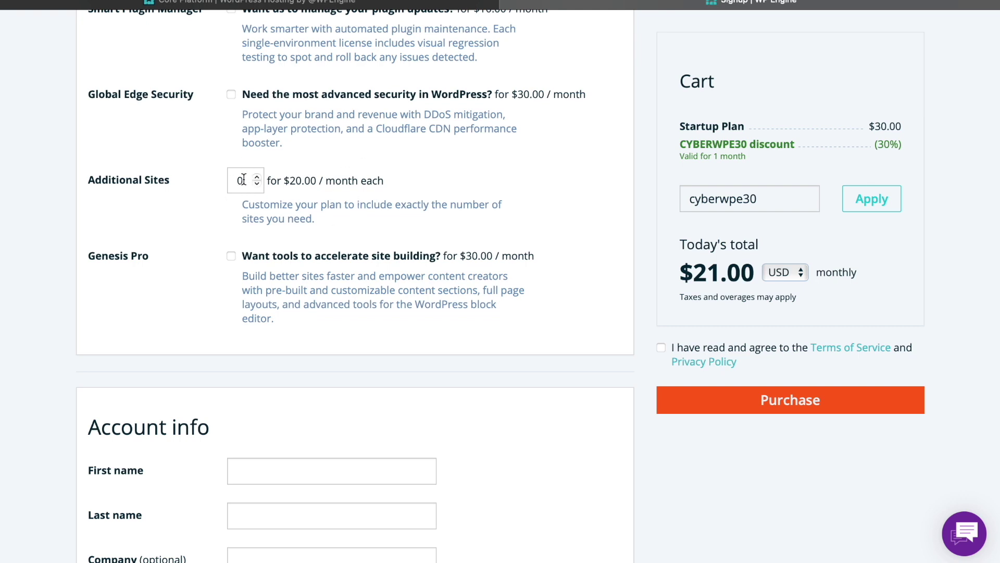
{"action": "scroll", "coordinate": [409, 226], "scroll_direction": "down", "scroll_amount": 3}
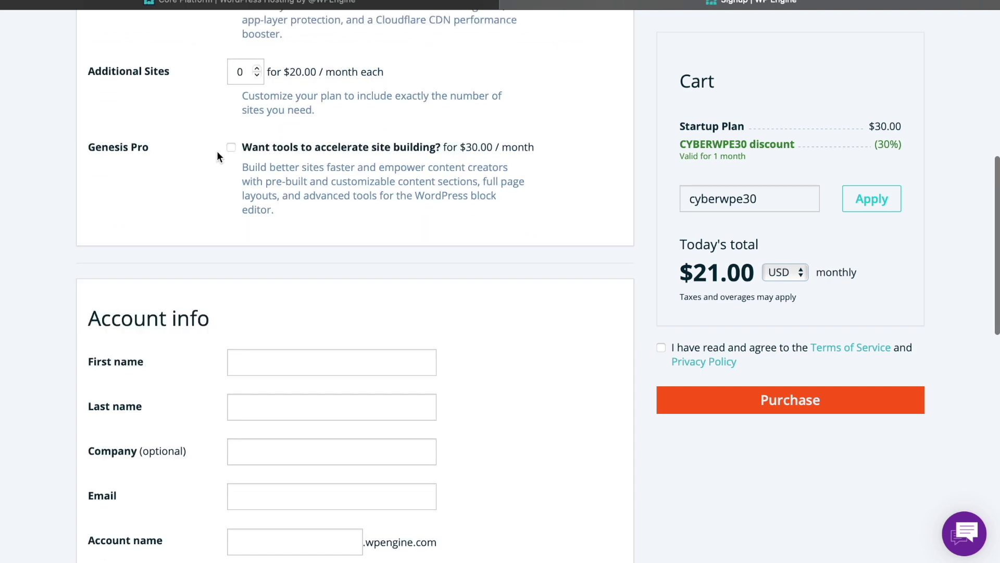
{"action": "scroll", "coordinate": [379, 240], "scroll_direction": "down", "scroll_amount": 4}
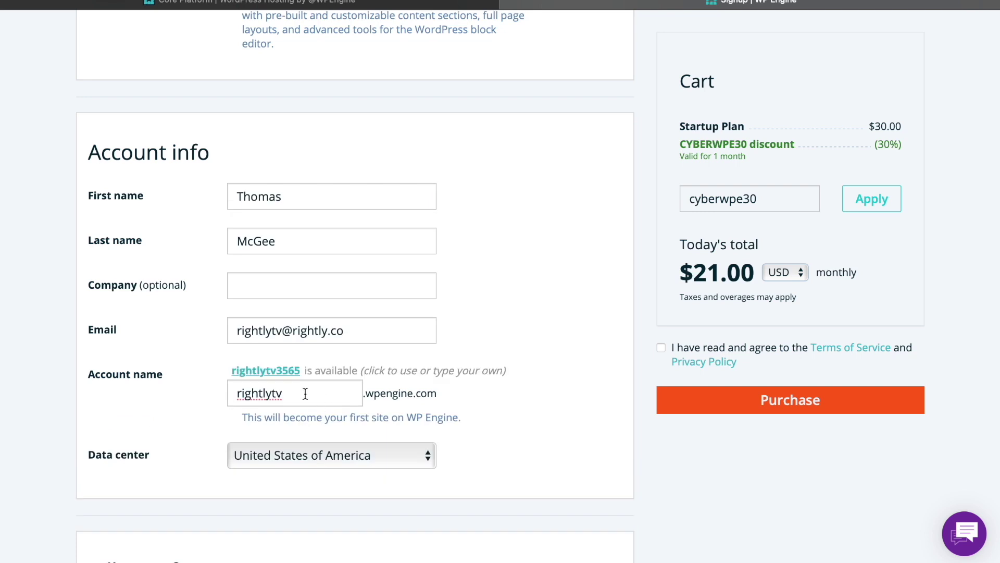
Autofill the buyer's name and e-mail, then edit the Account name field.
{"action": "left_click", "coordinate": [304, 393]}
{"action": "left_click", "coordinate": [308, 390]}
{"action": "left_click_drag", "start_coordinate": [307, 391], "coordinate": [206, 390]}
{"action": "left_click", "coordinate": [202, 392]}
Keep United States of America as the data center.
{"action": "scroll", "coordinate": [180, 402], "scroll_direction": "down", "scroll_amount": 1}
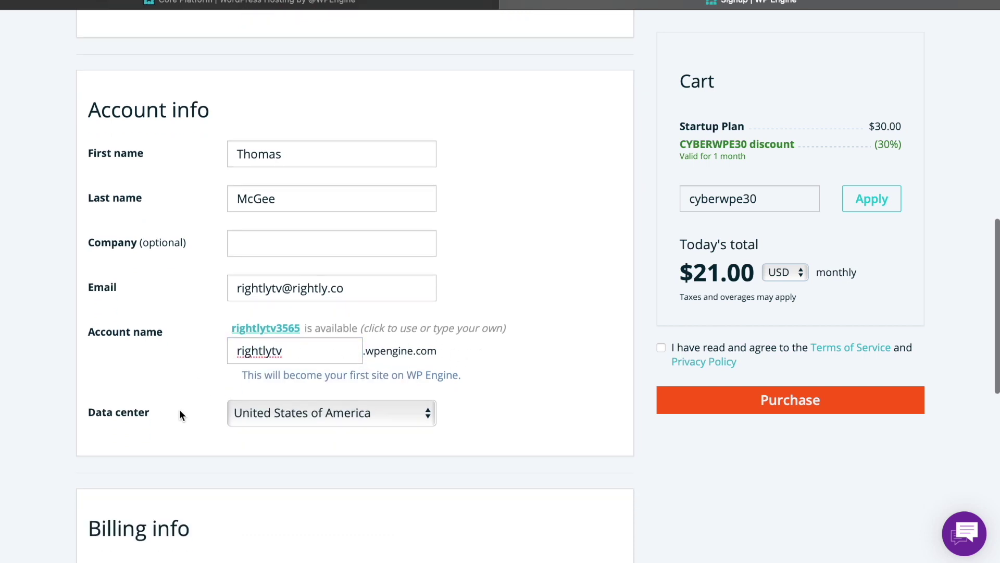
{"action": "left_click", "coordinate": [327, 417]}
{"action": "left_click", "coordinate": [477, 401]}
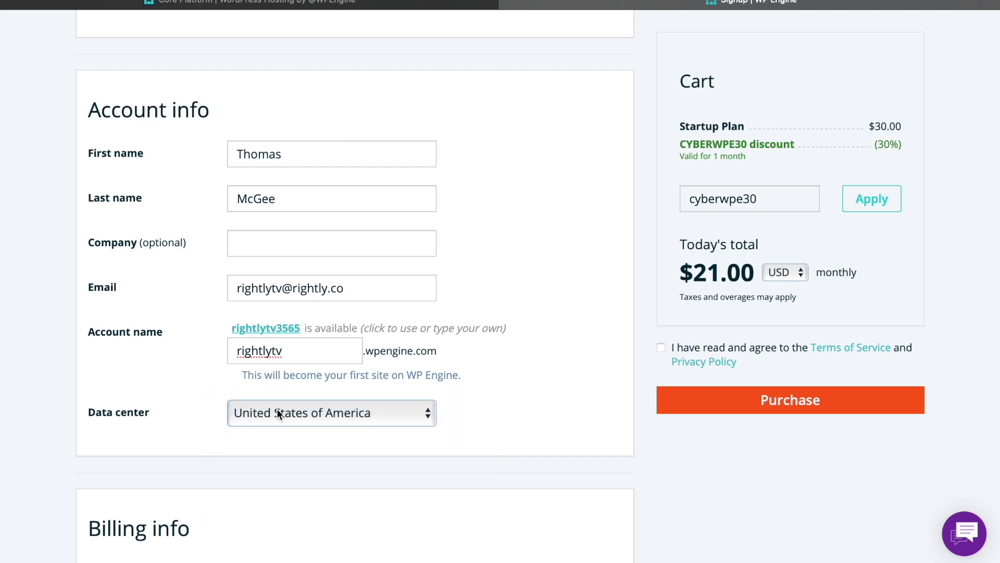
Finish the Startup plan checkout and reposition the welcome e-mail window that opens.
{"action": "scroll", "coordinate": [498, 422], "scroll_direction": "down", "scroll_amount": 10}
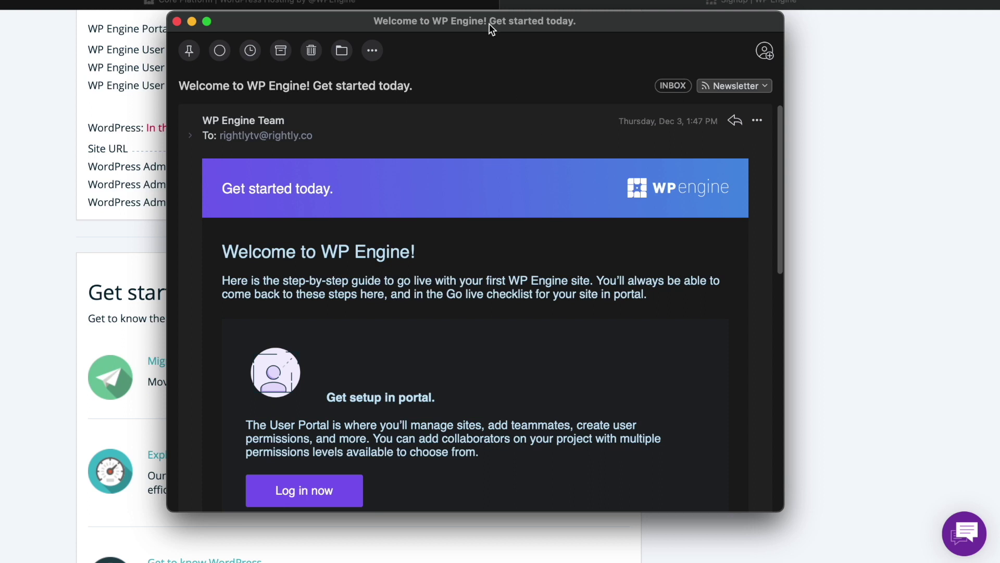
{"action": "left_click_drag", "start_coordinate": [490, 28], "coordinate": [521, 23]}
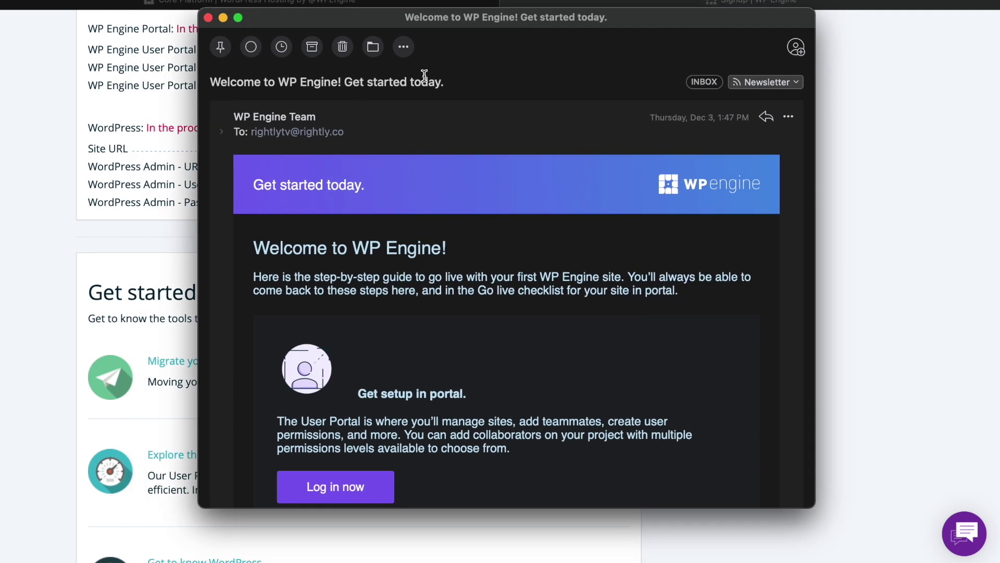
Read the 'Welcome to WP Engine!' e-mail, then close its window.
{"action": "scroll", "coordinate": [571, 243], "scroll_direction": "down", "scroll_amount": 3}
{"action": "scroll", "coordinate": [437, 310], "scroll_direction": "up", "scroll_amount": 3}
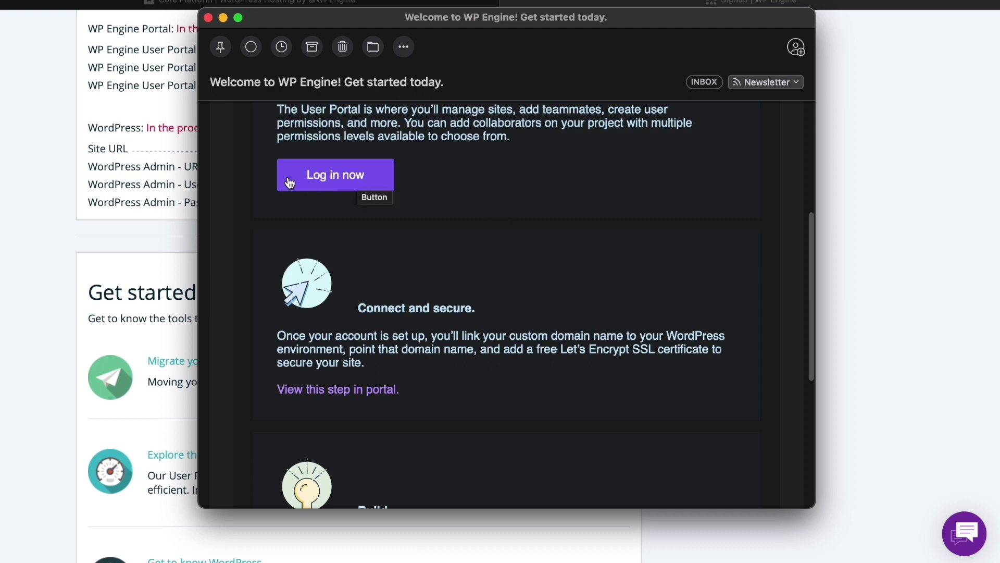
{"action": "scroll", "coordinate": [502, 185], "scroll_direction": "up", "scroll_amount": 4}
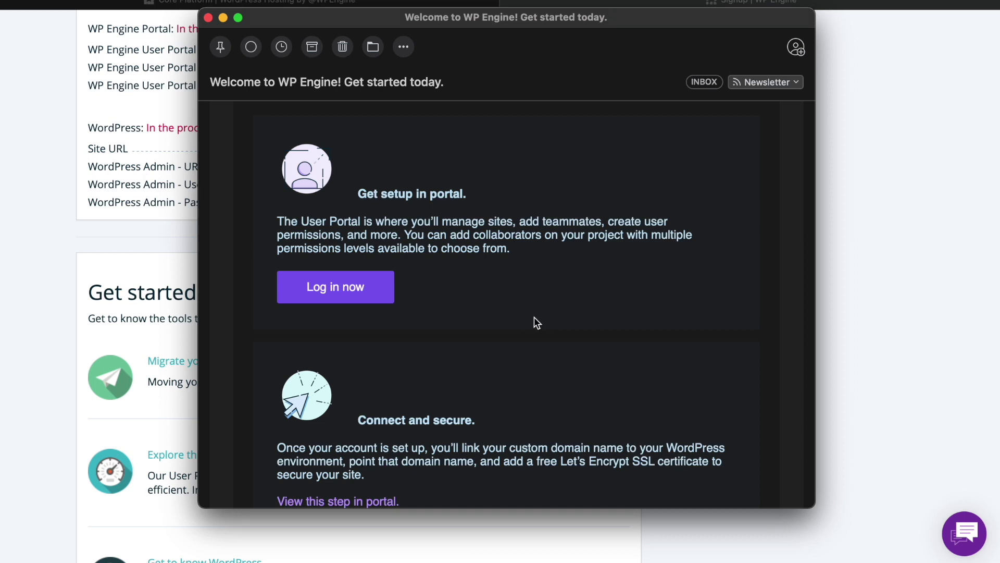
{"action": "left_click_drag", "start_coordinate": [542, 28], "coordinate": [545, 26]}
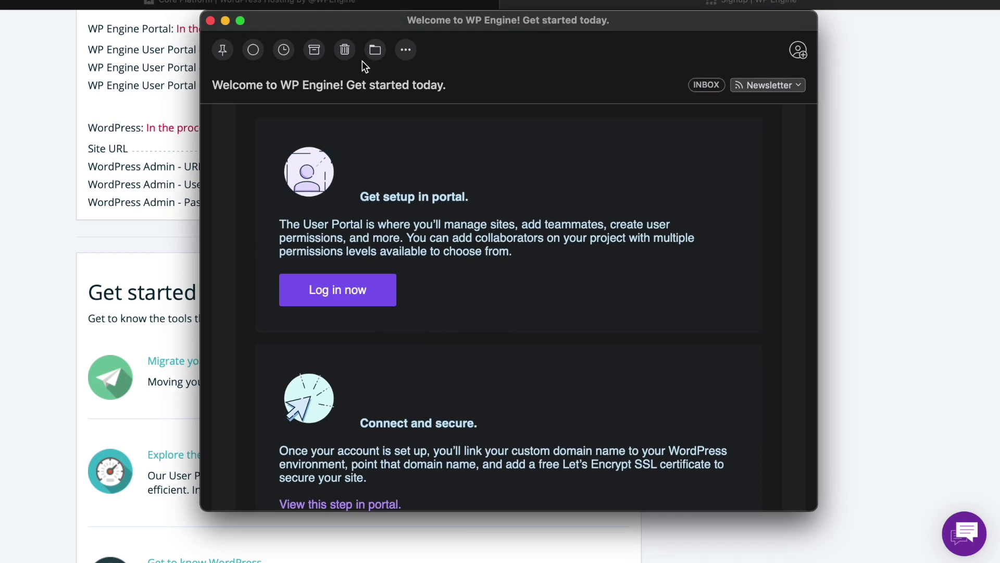
{"action": "left_click", "coordinate": [211, 22]}
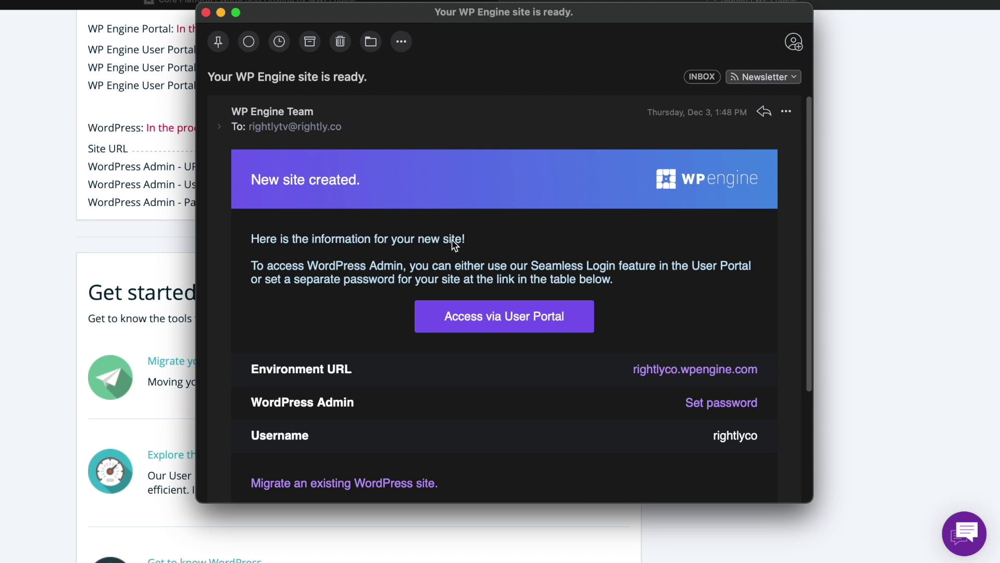
Follow the site-ready e-mail's 'Access via User Portal' link for rightlyco.wpengine.com.
{"action": "scroll", "coordinate": [453, 244], "scroll_direction": "down", "scroll_amount": 3}
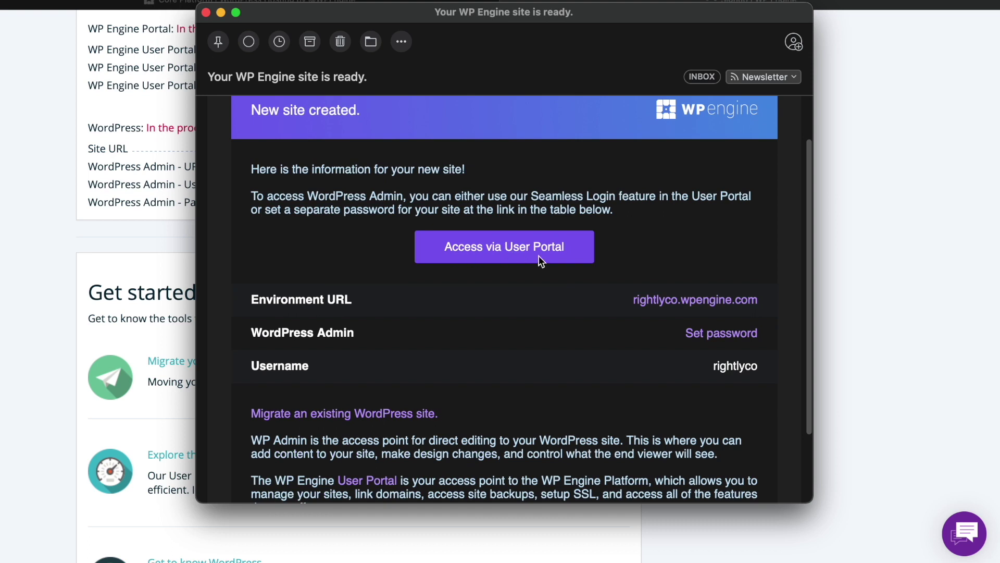
{"action": "scroll", "coordinate": [529, 258], "scroll_direction": "down", "scroll_amount": 2}
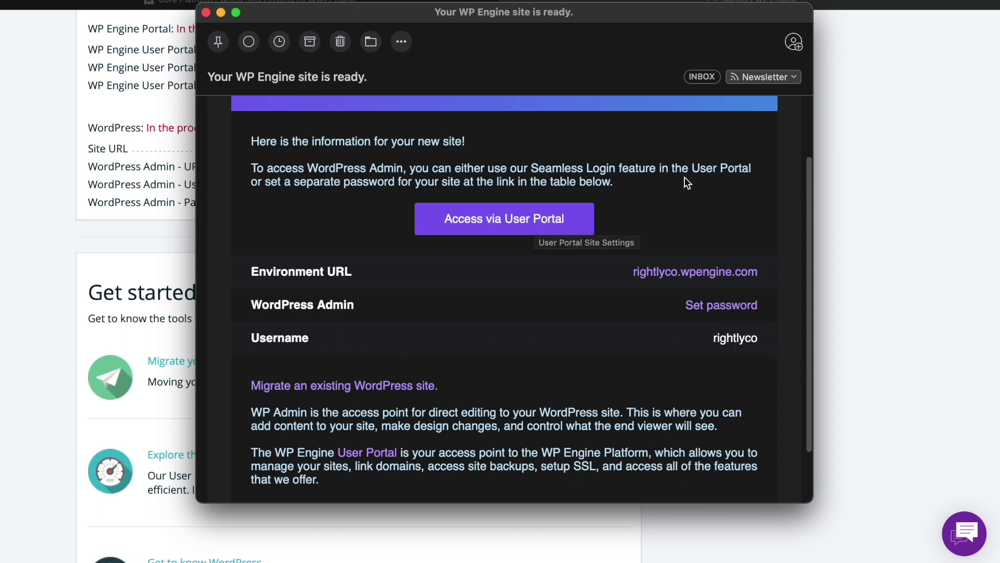
{"action": "left_click", "coordinate": [504, 224]}
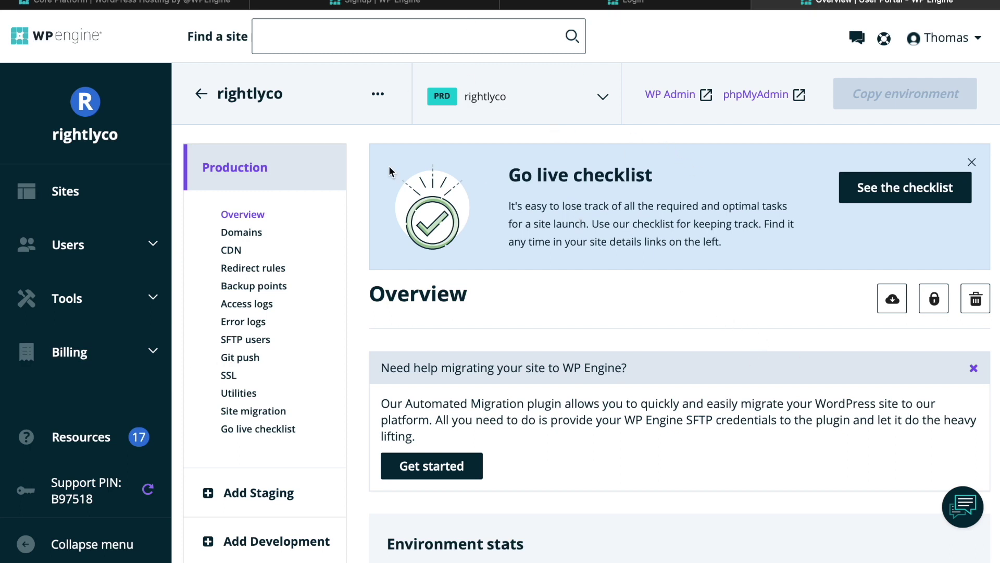
Close the Go live checklist banner and review the rightlyco Production overview details.
{"action": "left_click", "coordinate": [972, 162]}
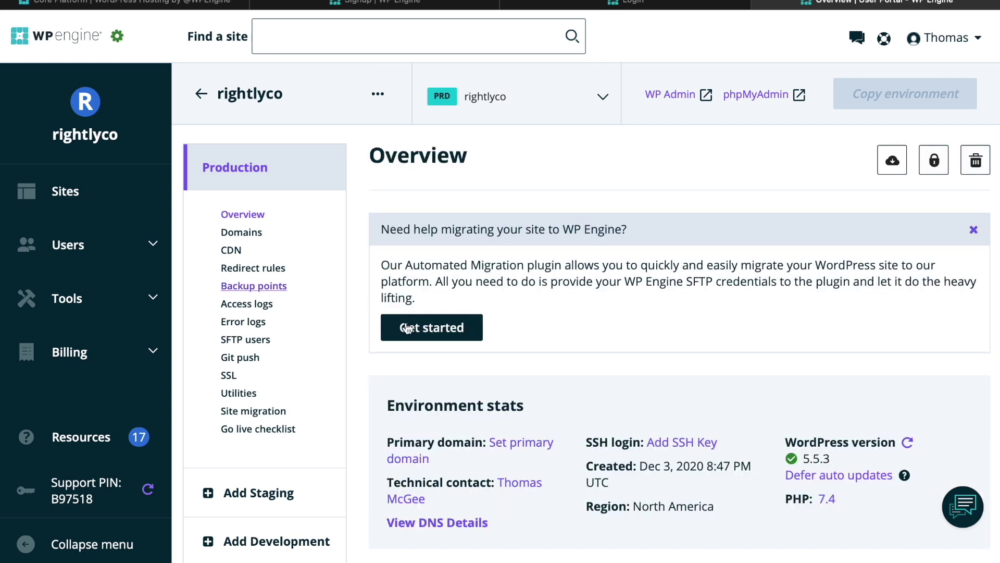
{"action": "scroll", "coordinate": [742, 290], "scroll_direction": "down", "scroll_amount": 3}
{"action": "scroll", "coordinate": [745, 293], "scroll_direction": "up", "scroll_amount": 3}
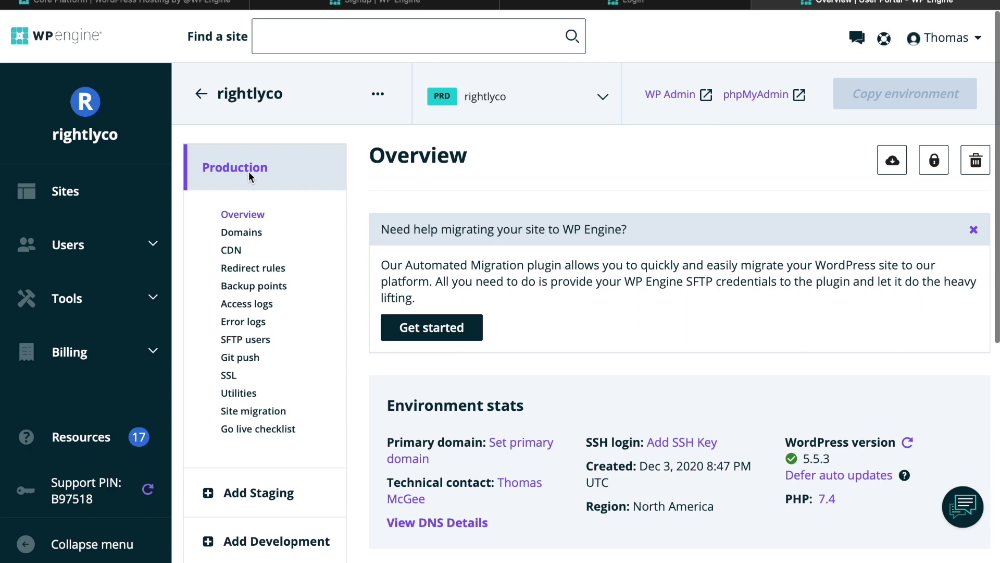
{"action": "scroll", "coordinate": [304, 212], "scroll_direction": "down", "scroll_amount": 2}
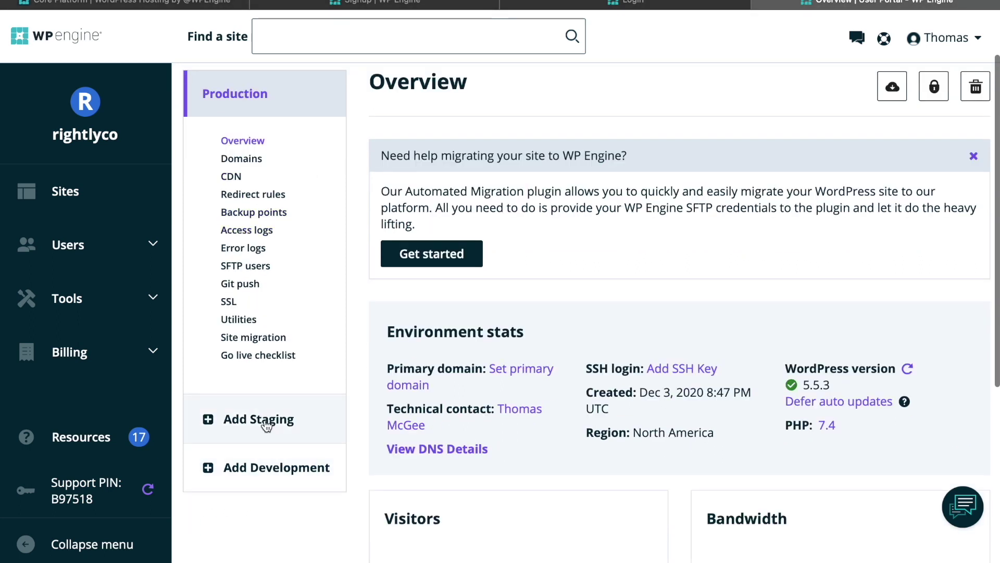
{"action": "scroll", "coordinate": [351, 449], "scroll_direction": "up", "scroll_amount": 2}
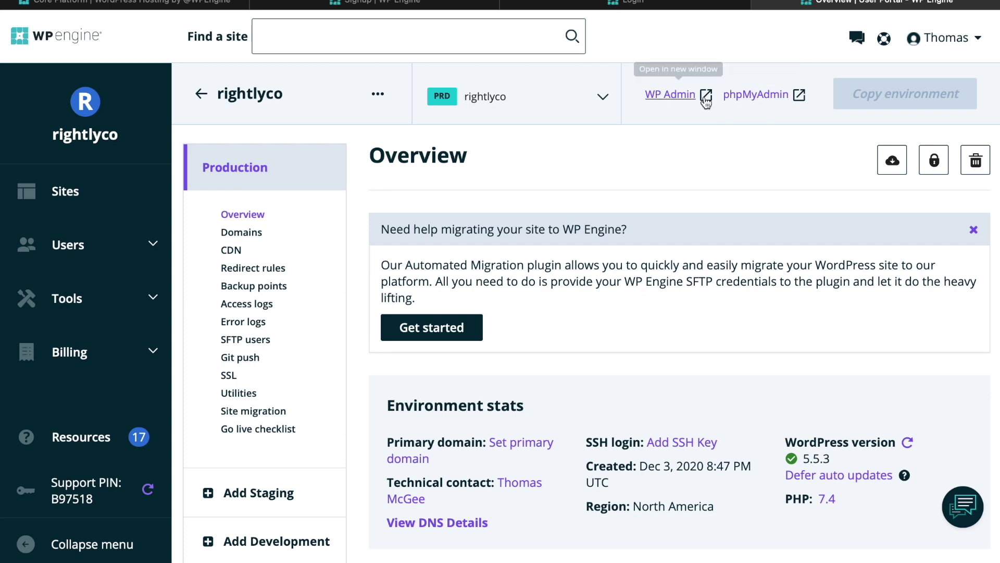
Launch WP Admin from the site header to view the WordPress 5.5.3 Dashboard.
{"action": "left_click", "coordinate": [670, 103]}
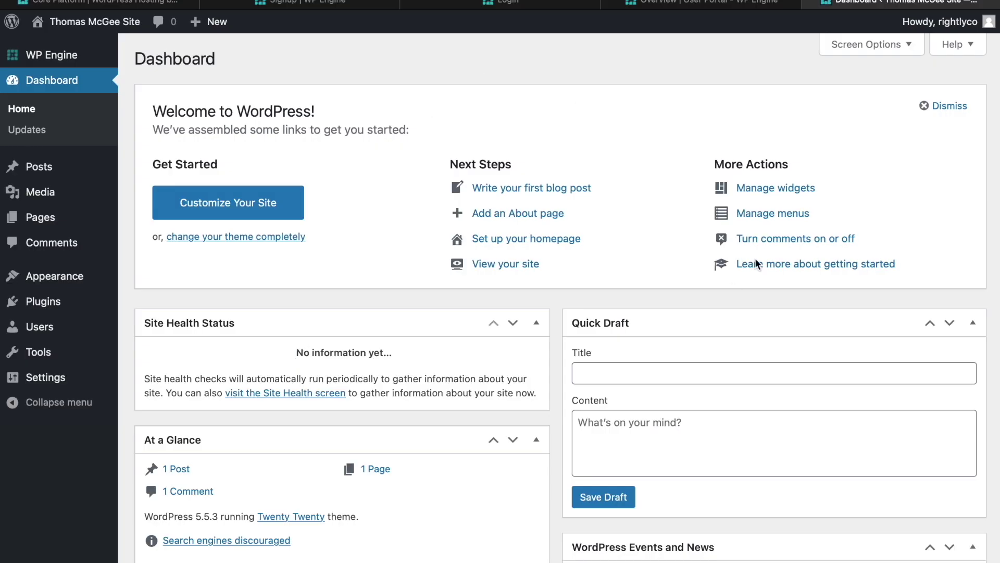
{"action": "scroll", "coordinate": [705, 322], "scroll_direction": "down", "scroll_amount": 1}
{"action": "scroll", "coordinate": [685, 326], "scroll_direction": "up", "scroll_amount": 1}
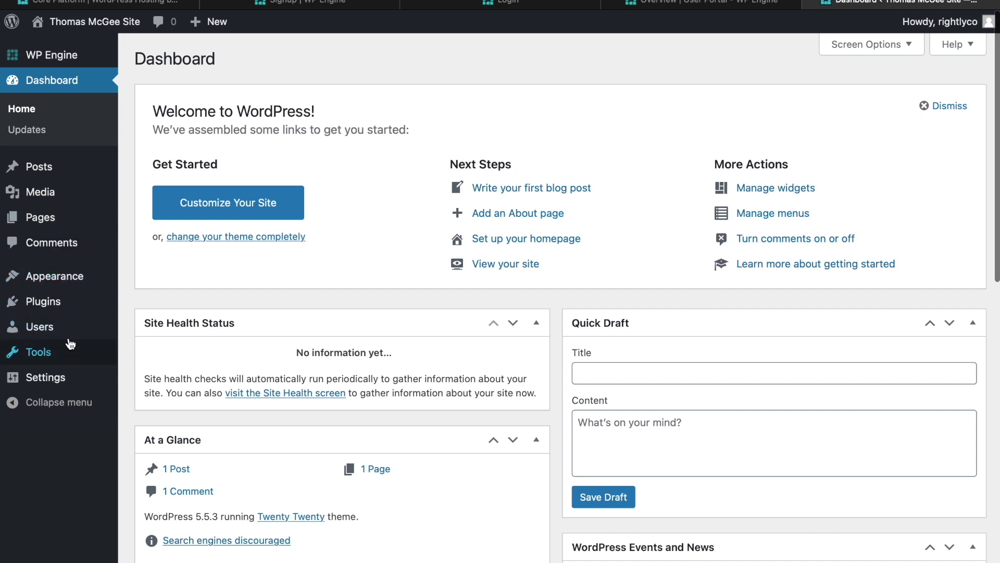
Open the administrator's profile from the Users list and look through it.
{"action": "left_click", "coordinate": [111, 330]}
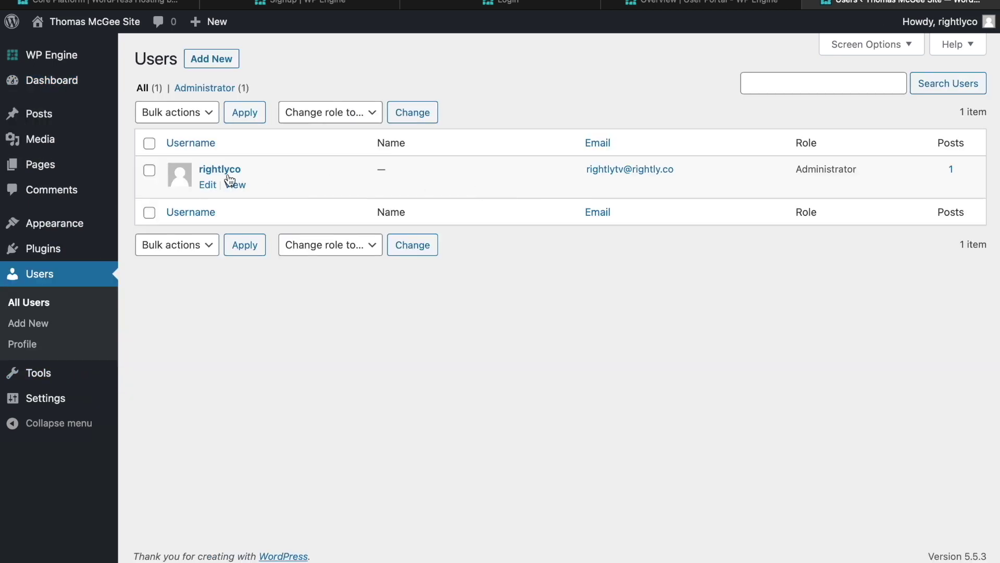
{"action": "left_click", "coordinate": [217, 173]}
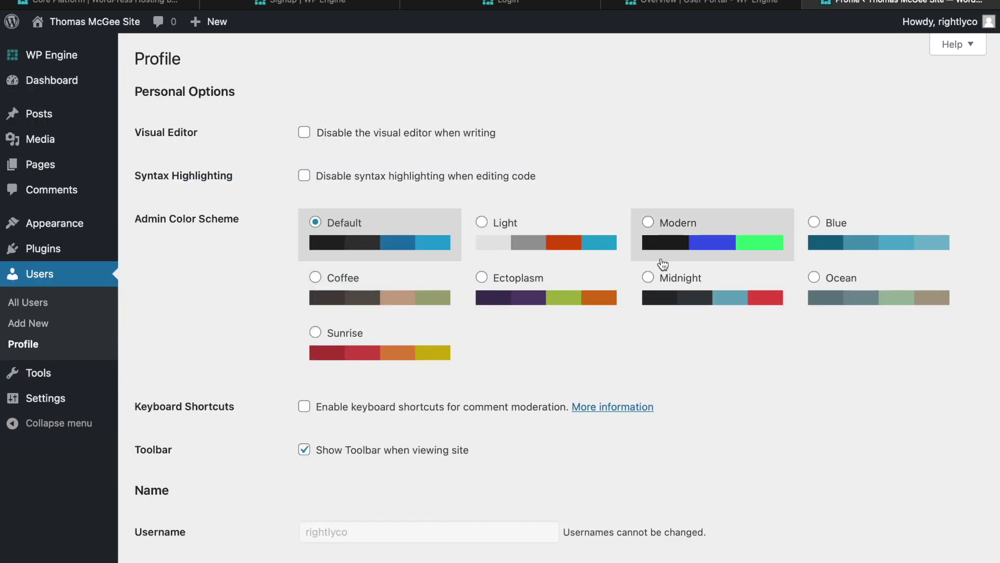
{"action": "scroll", "coordinate": [659, 255], "scroll_direction": "down", "scroll_amount": 7}
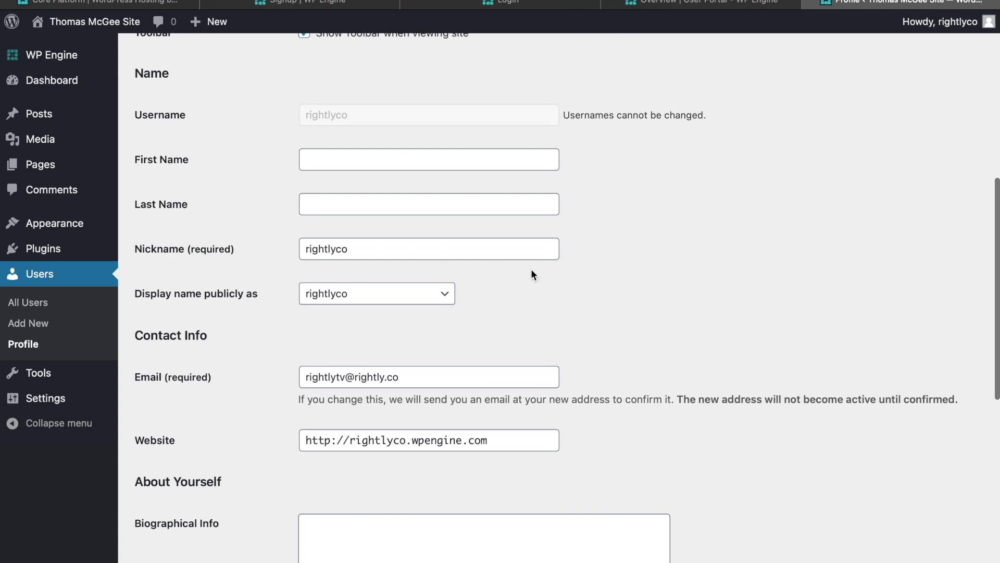
{"action": "scroll", "coordinate": [705, 259], "scroll_direction": "up", "scroll_amount": 8}
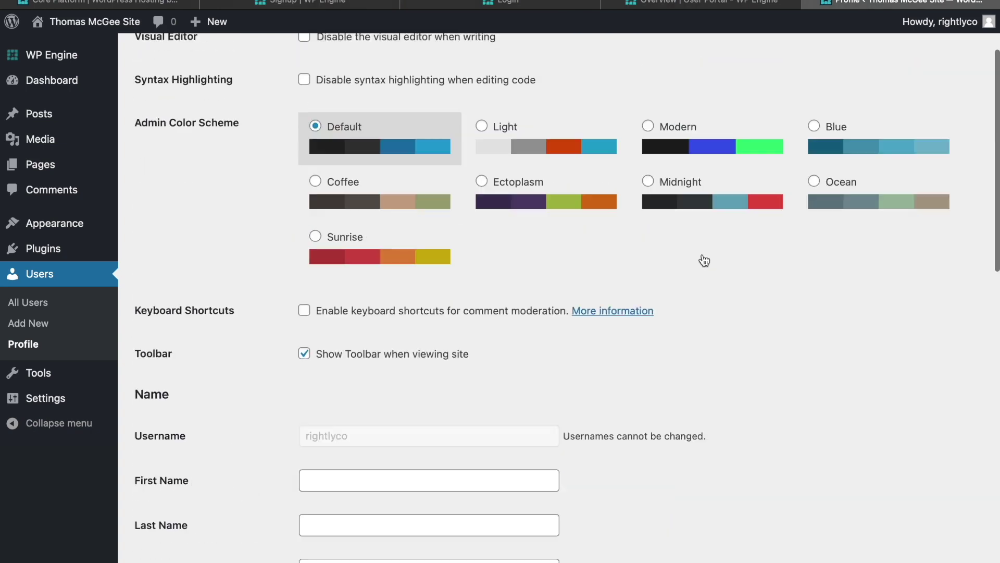
{"action": "key", "text": "alt+Left"}
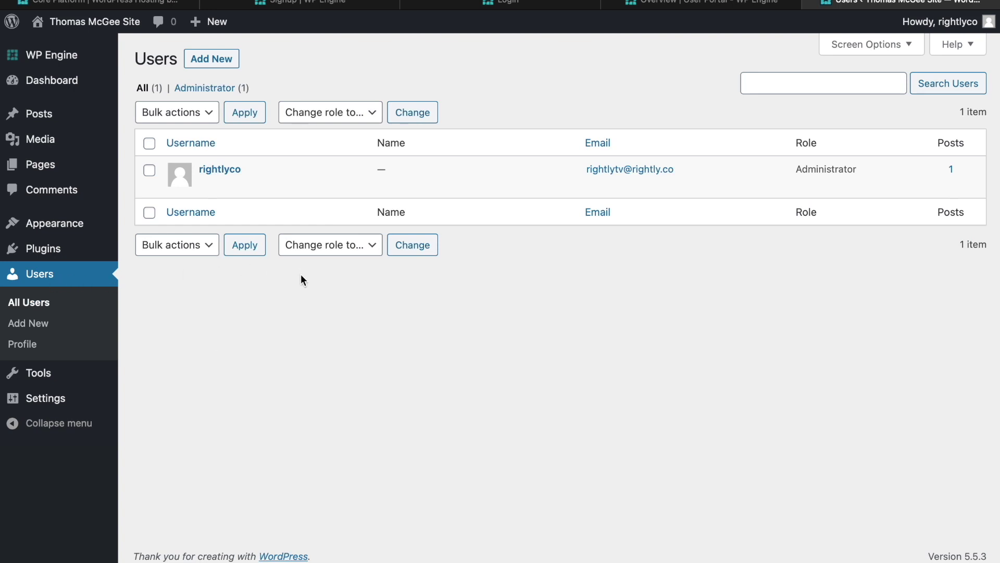
Reopen the account profile from the admin bar, then return to the WP Engine overview tab.
{"action": "mouse_move", "coordinate": [61, 62]}
{"action": "left_click", "coordinate": [936, 26]}
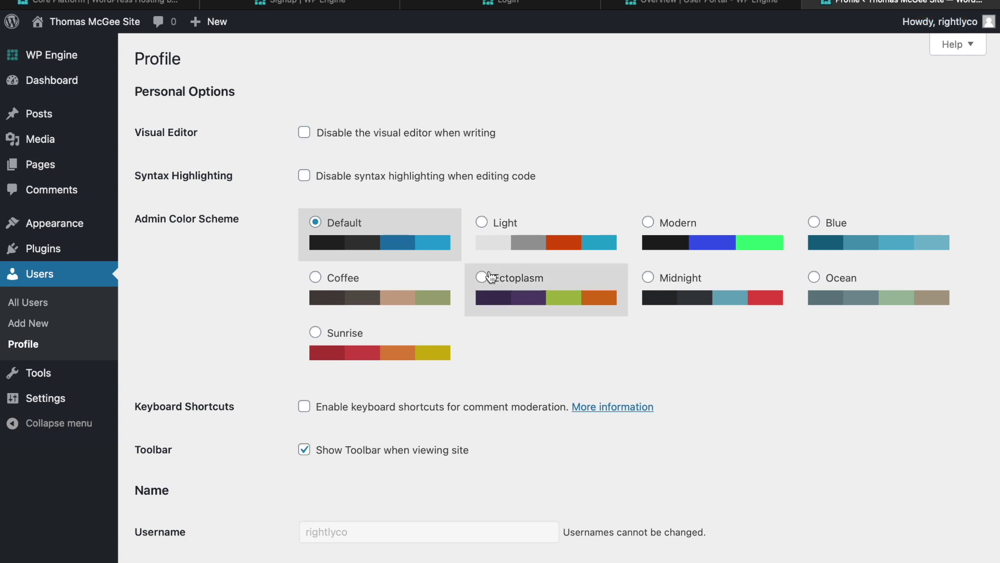
{"action": "scroll", "coordinate": [476, 284], "scroll_direction": "down", "scroll_amount": 15}
{"action": "scroll", "coordinate": [480, 290], "scroll_direction": "up", "scroll_amount": 2}
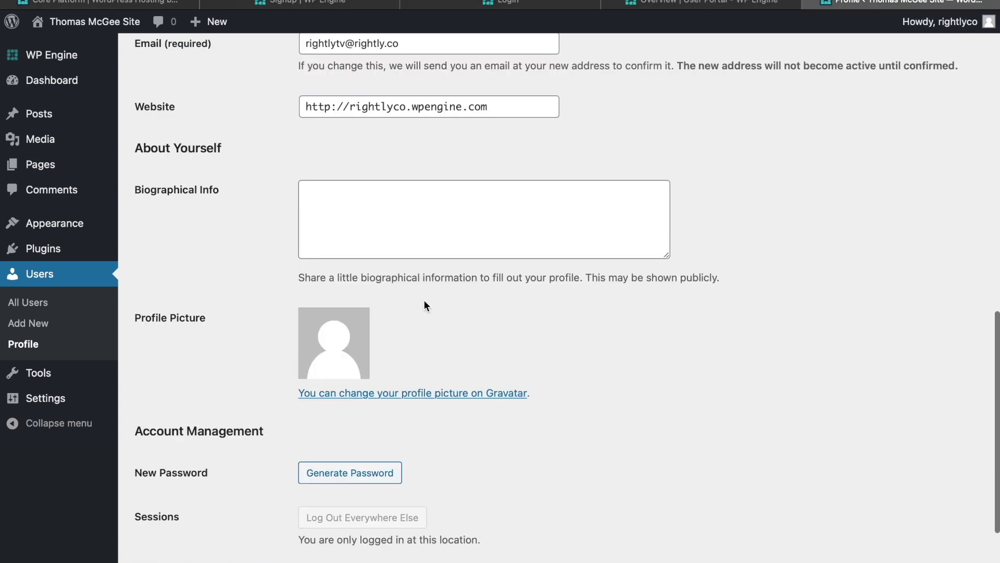
{"action": "scroll", "coordinate": [458, 292], "scroll_direction": "down", "scroll_amount": 3}
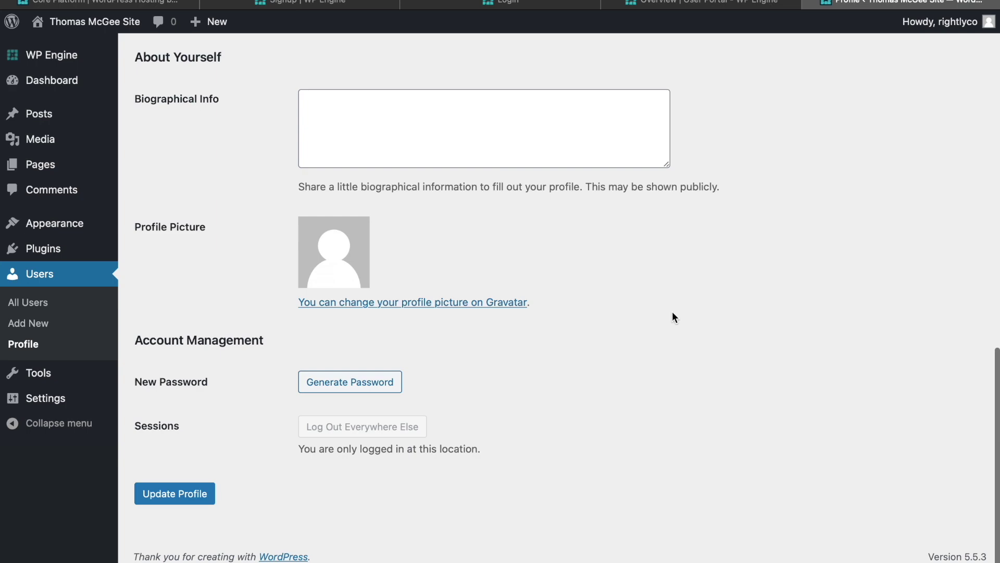
{"action": "scroll", "coordinate": [648, 321], "scroll_direction": "up", "scroll_amount": 15}
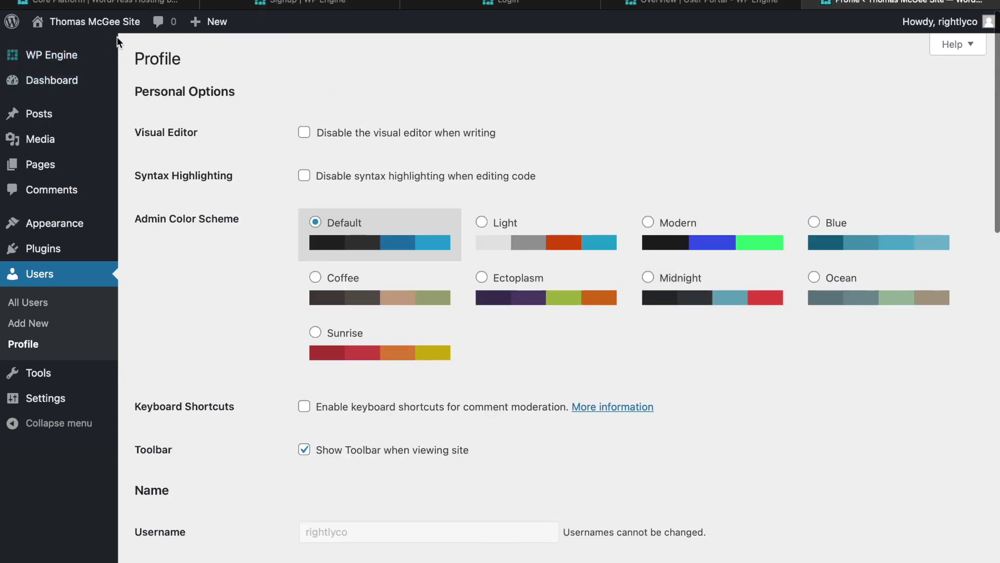
{"action": "left_click", "coordinate": [696, 4]}
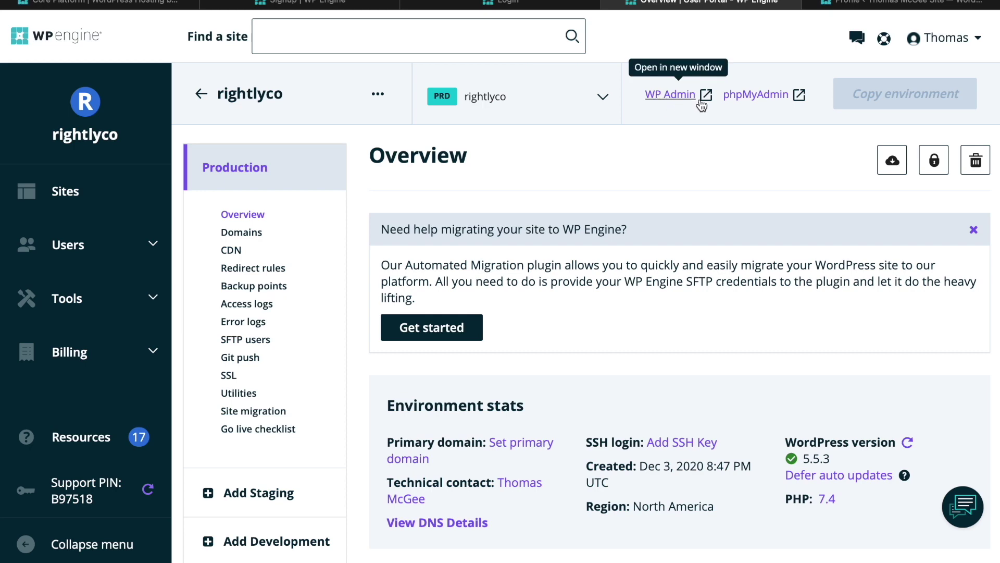
Go back to the WordPress tab and visit the live site's 'Hello world!' front page.
{"action": "left_click", "coordinate": [896, 3]}
{"action": "scroll", "coordinate": [696, 256], "scroll_direction": "down", "scroll_amount": 4}
{"action": "scroll", "coordinate": [699, 221], "scroll_direction": "up", "scroll_amount": 4}
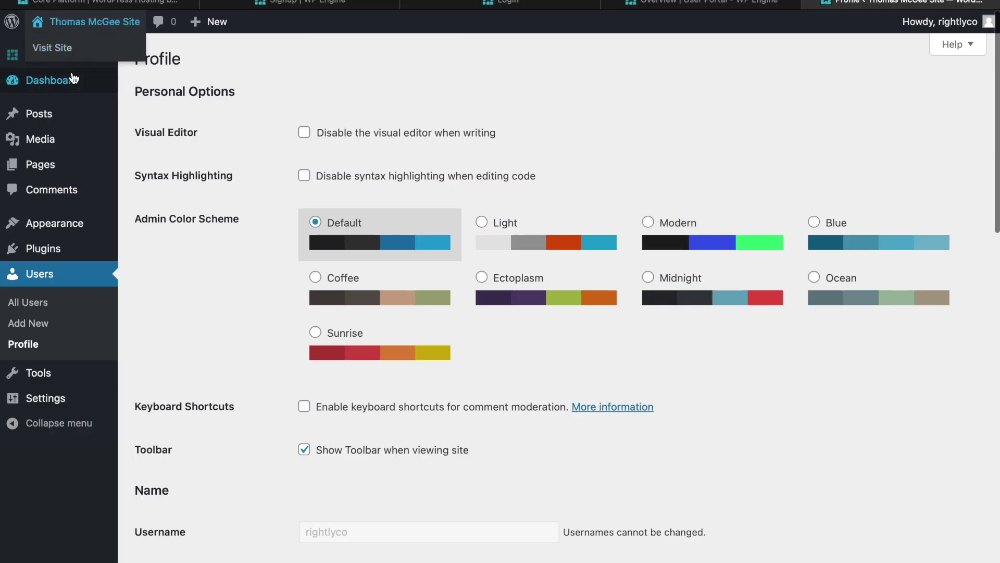
{"action": "left_click", "coordinate": [91, 22]}
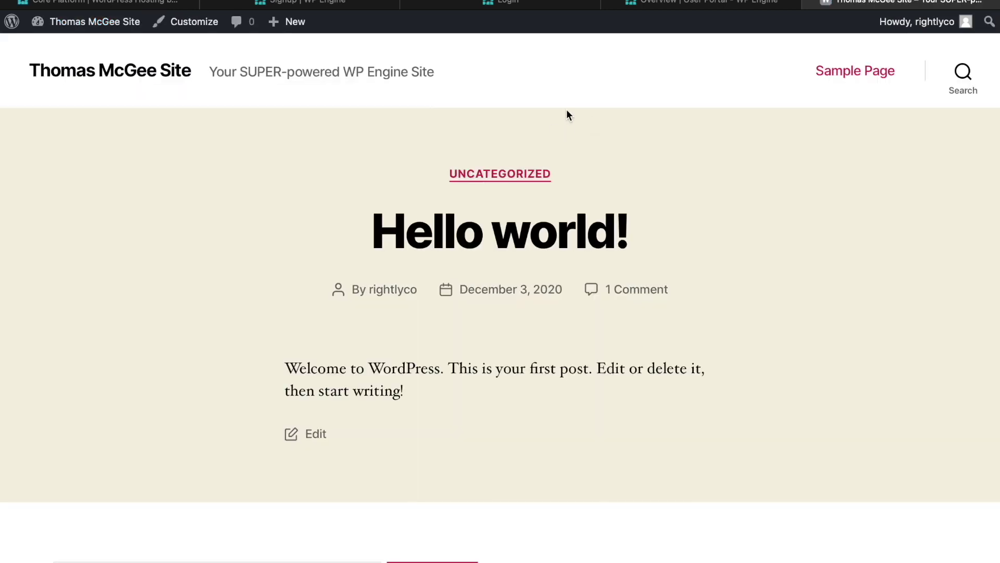
{"action": "scroll", "coordinate": [274, 255], "scroll_direction": "down", "scroll_amount": 5}
{"action": "scroll", "coordinate": [299, 255], "scroll_direction": "up", "scroll_amount": 5}
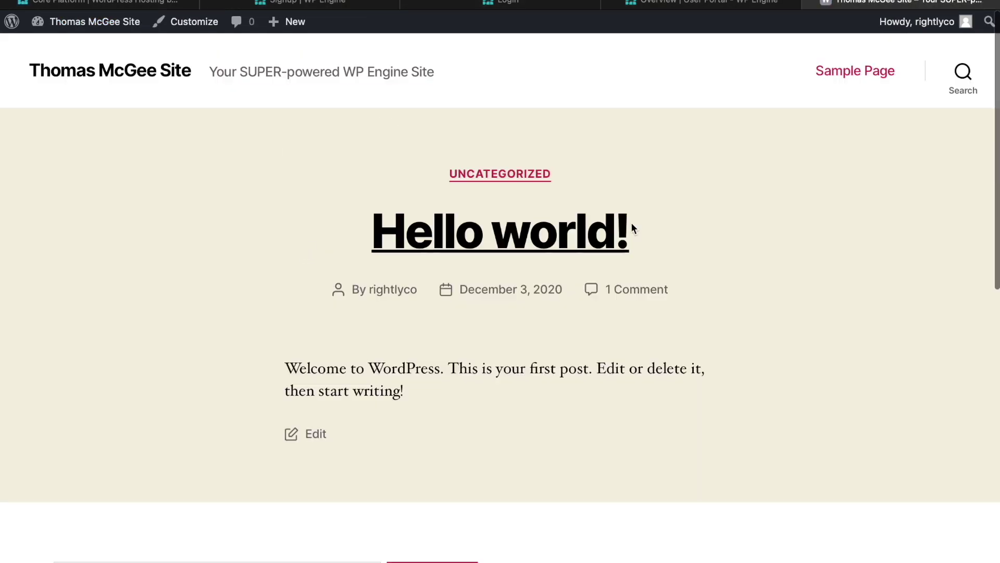